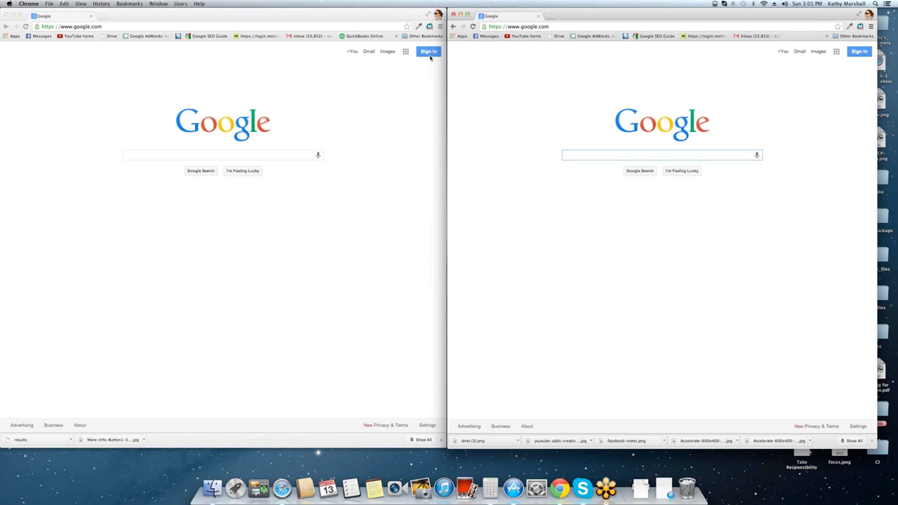
Step: Go from the Google sign-in page to the Create your Google Account form in the left window
click(427, 59)
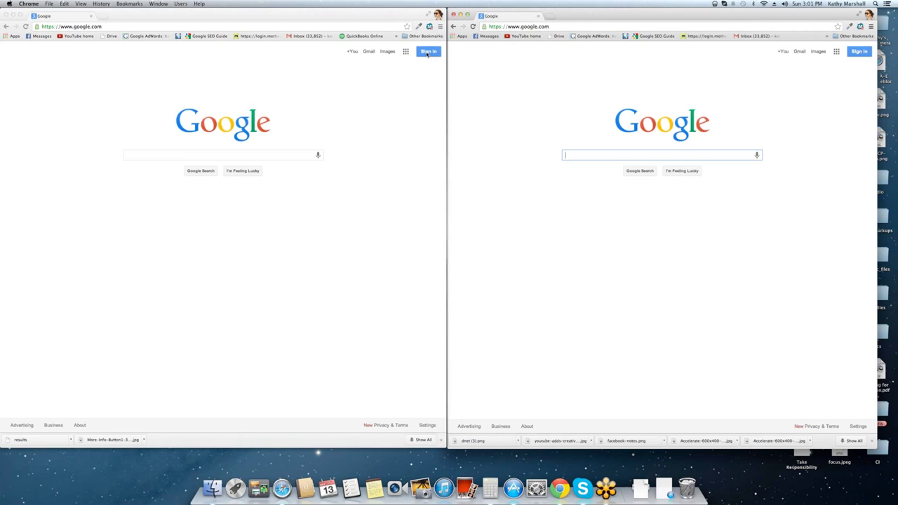
click(426, 54)
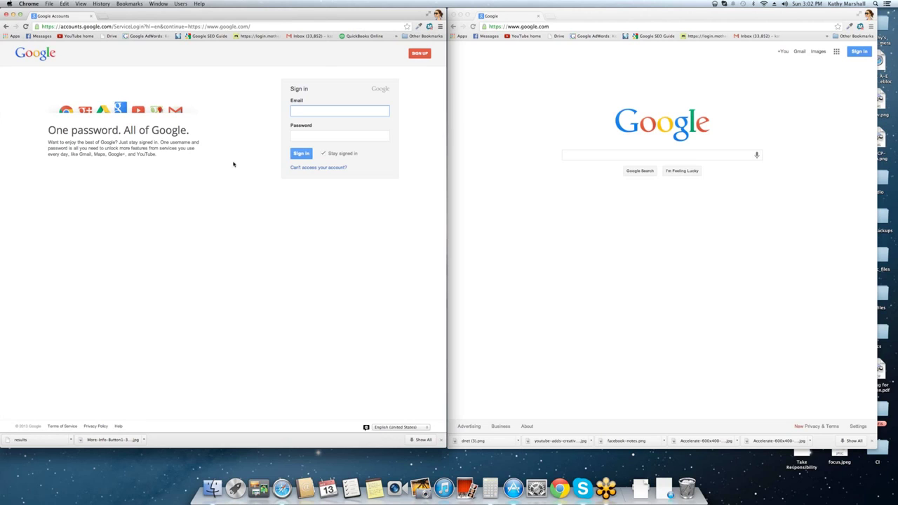
click(419, 53)
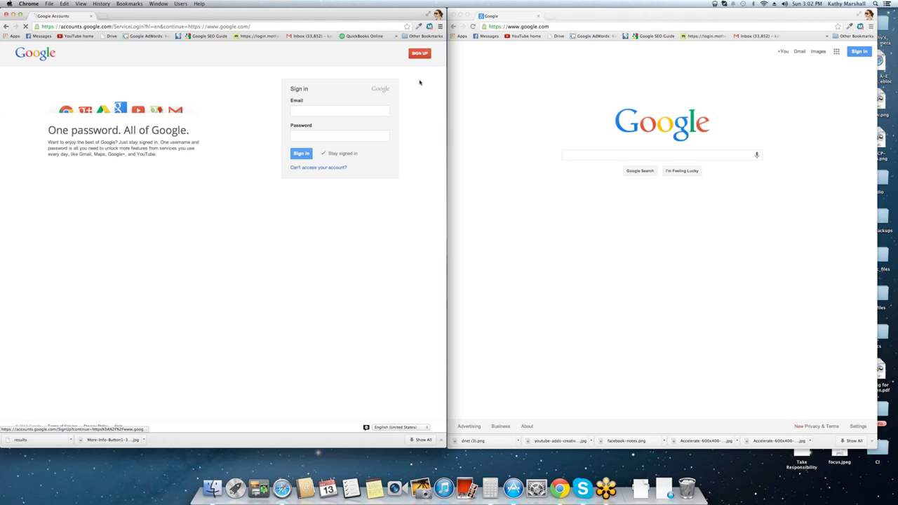
Step: Enter the new account holder's first and last name, correcting the last name
click(281, 131)
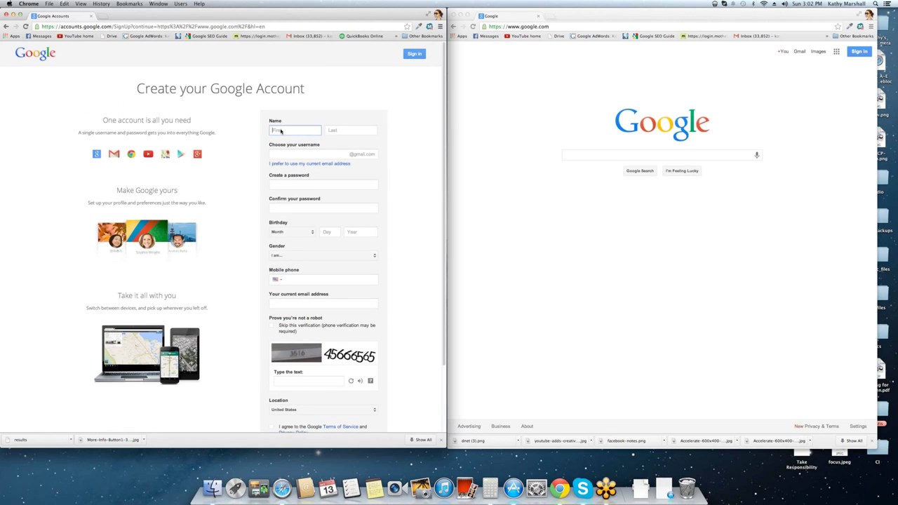
key(Tab)
key(Tab)
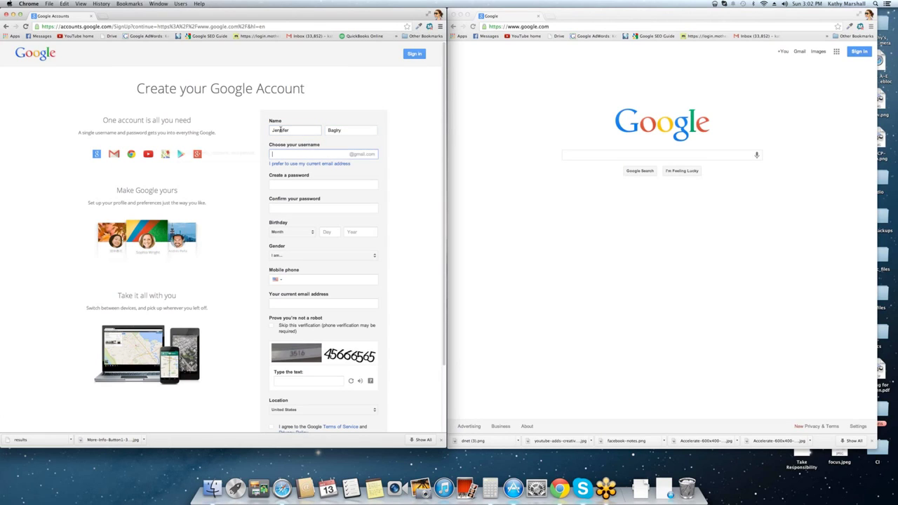
click(340, 130)
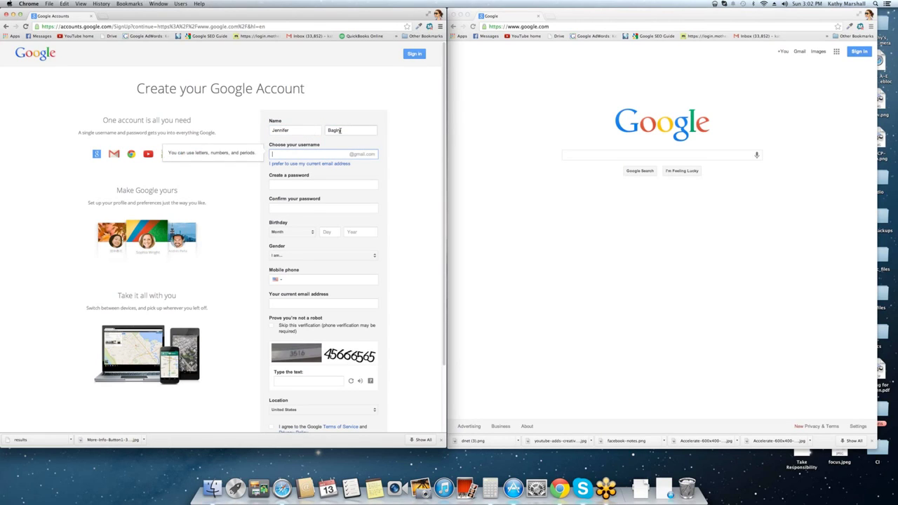
text(ennif)
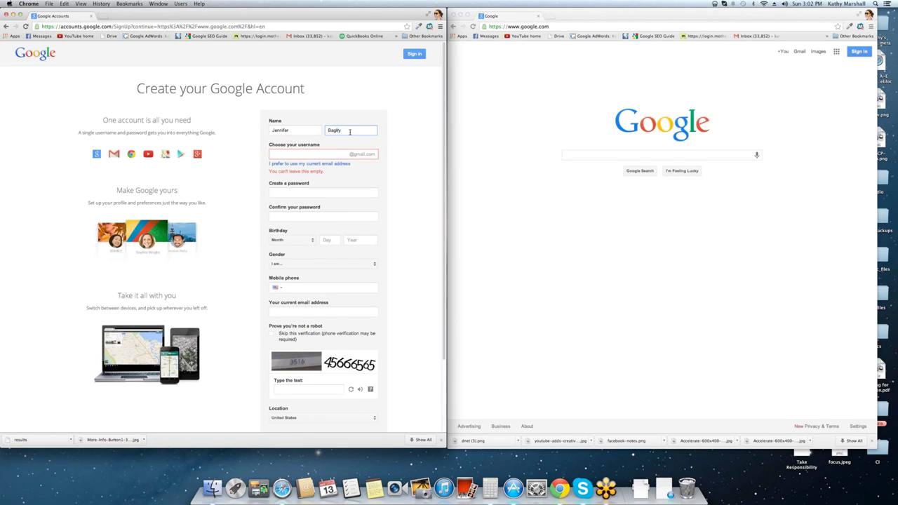
text(e)
key(Tab)
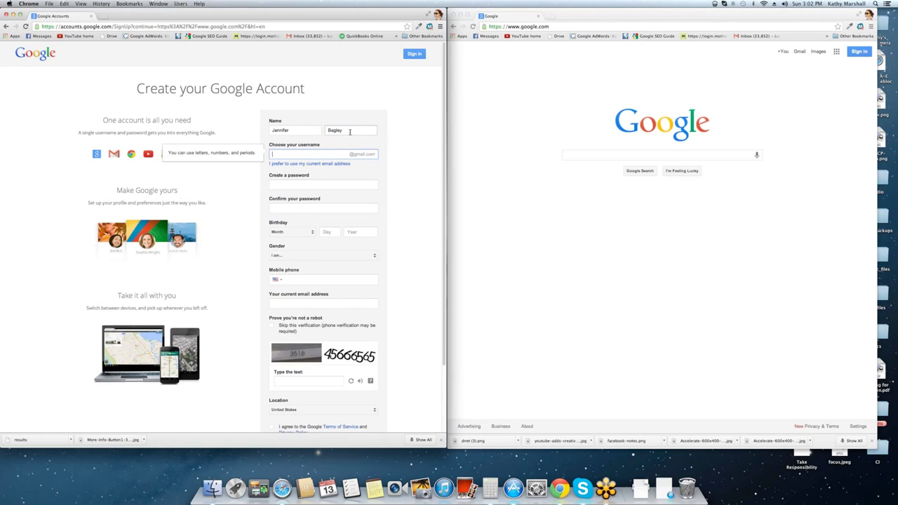
Step: Enter the chosen username, then the account password and its confirmation
key(Tab)
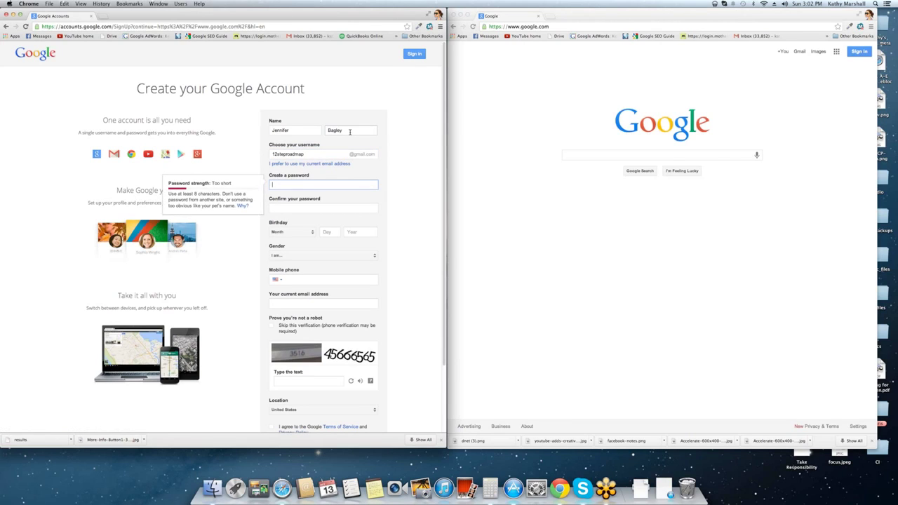
key(Tab)
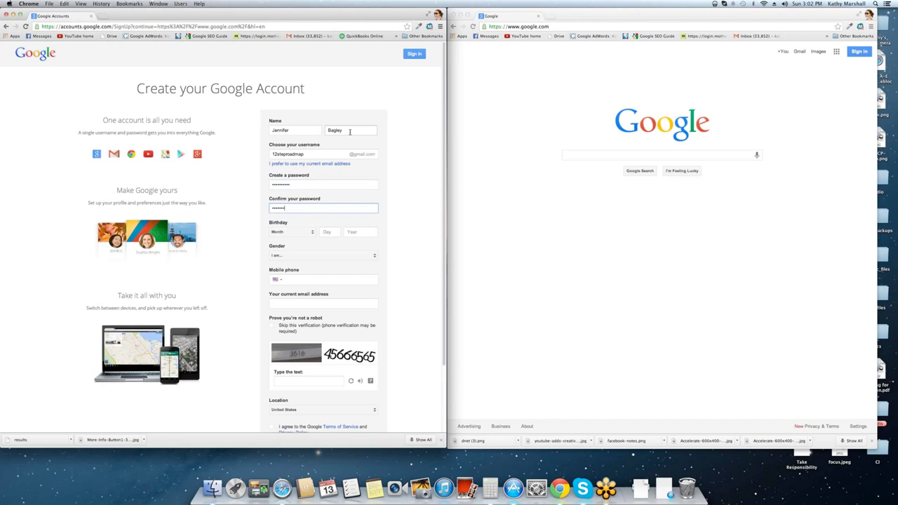
Step: Set the birthday to day 26, year 1975, and the gender to Female
click(330, 233)
text(26)
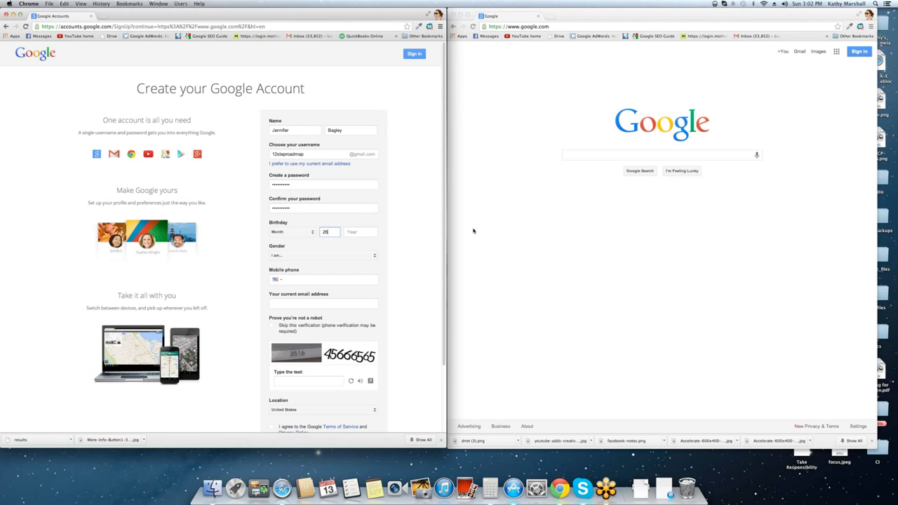
click(366, 231)
text(19)
text(75)
click(319, 255)
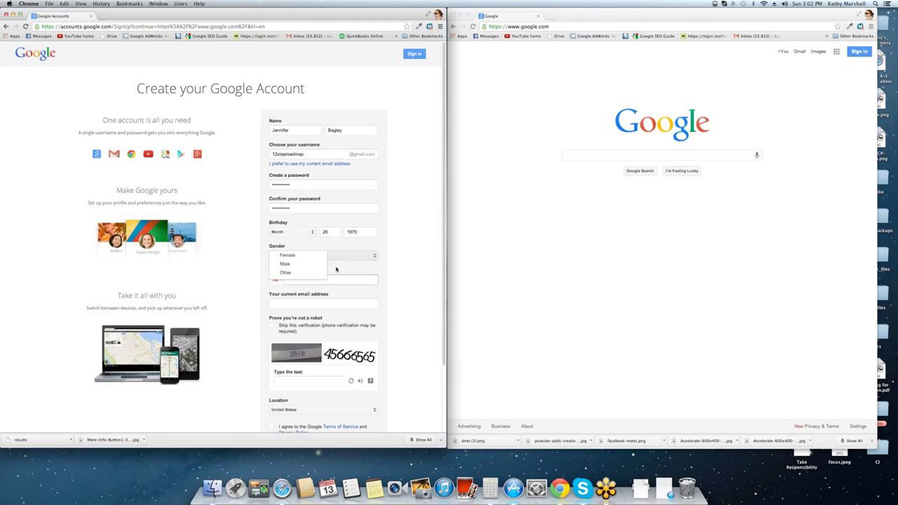
click(302, 263)
Step: Enter the mobile phone number, accept the suggested current e-mail, and type the verification text
click(314, 280)
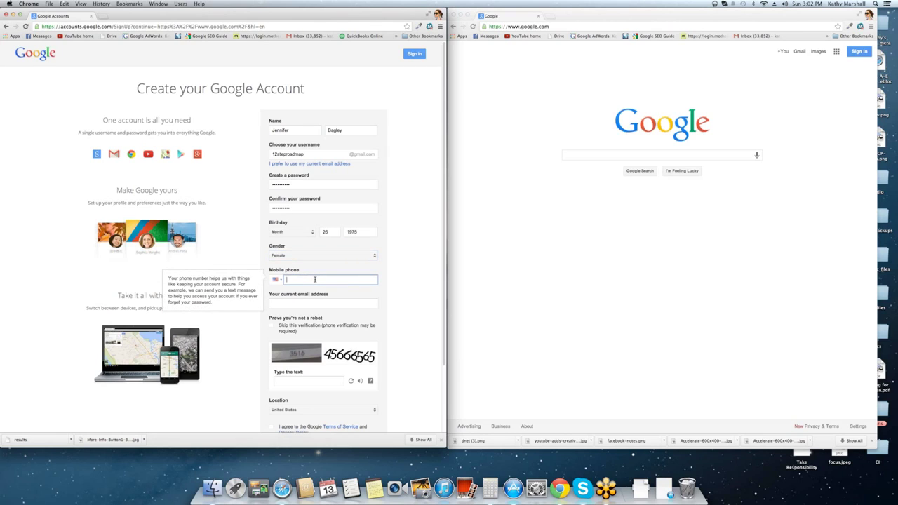
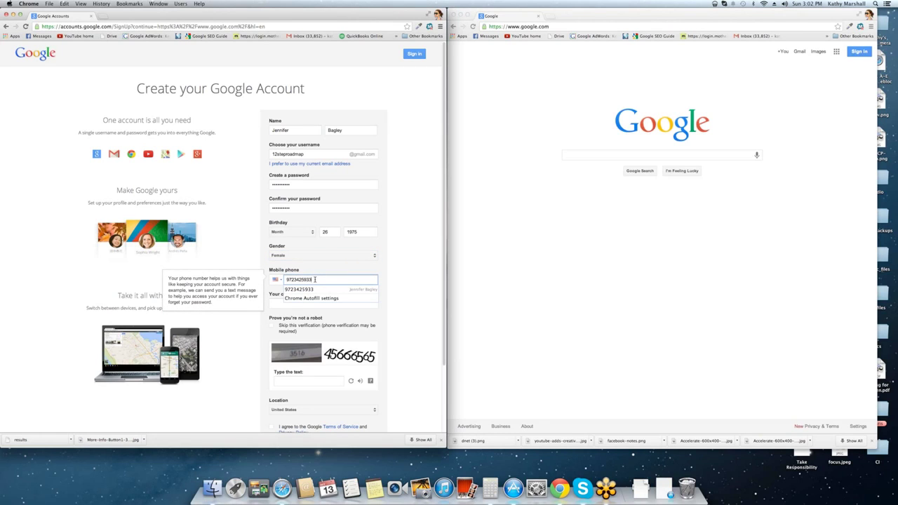
key(Tab)
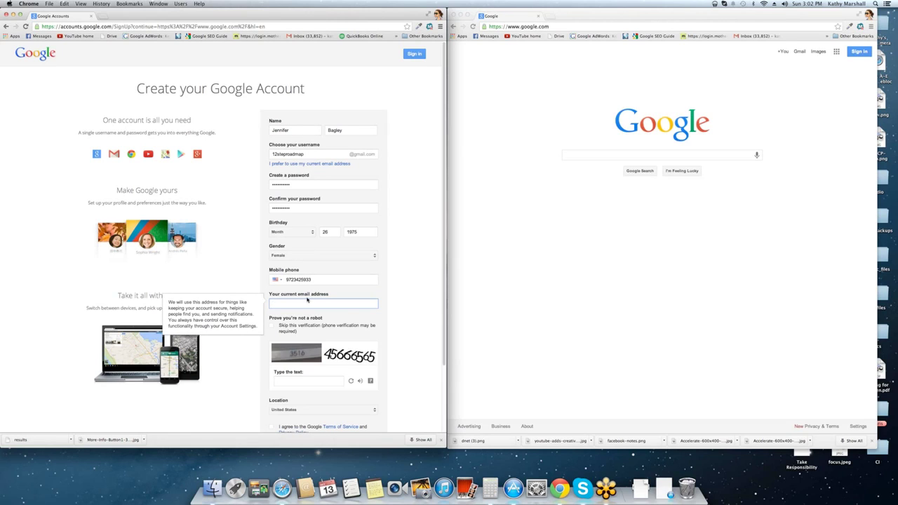
text(jbagl)
key(Down)
key(Return)
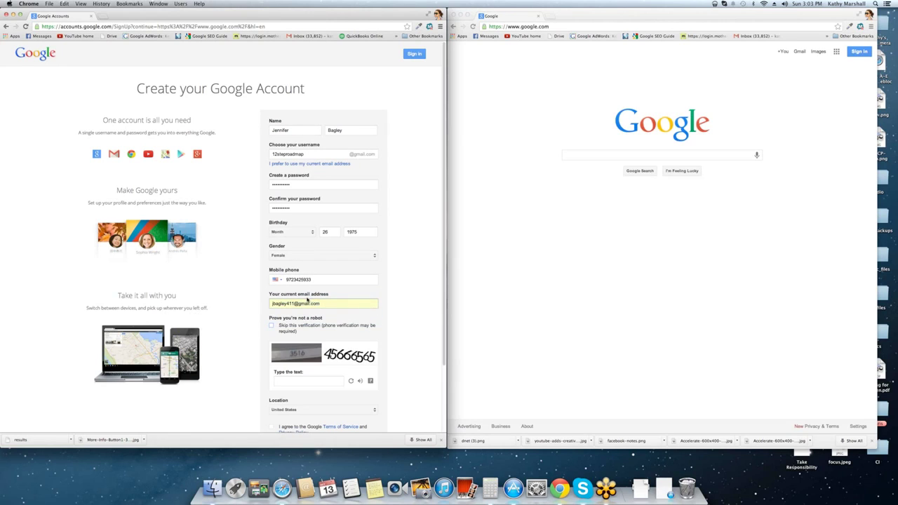
click(303, 381)
text(45)
text(666565)
Step: Skip robot verification, agree to the terms, set the birth month to May, and submit
click(273, 327)
scroll(300, 322, down, 1)
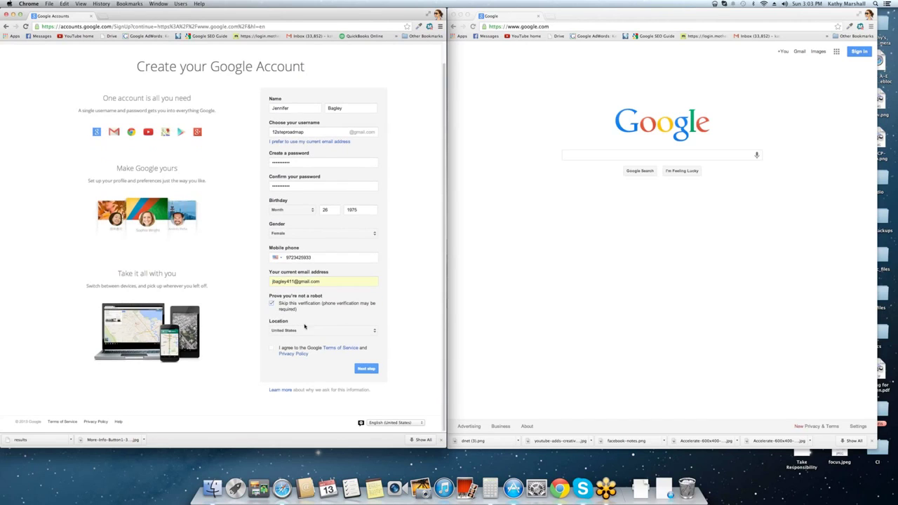
click(271, 348)
click(367, 369)
click(294, 234)
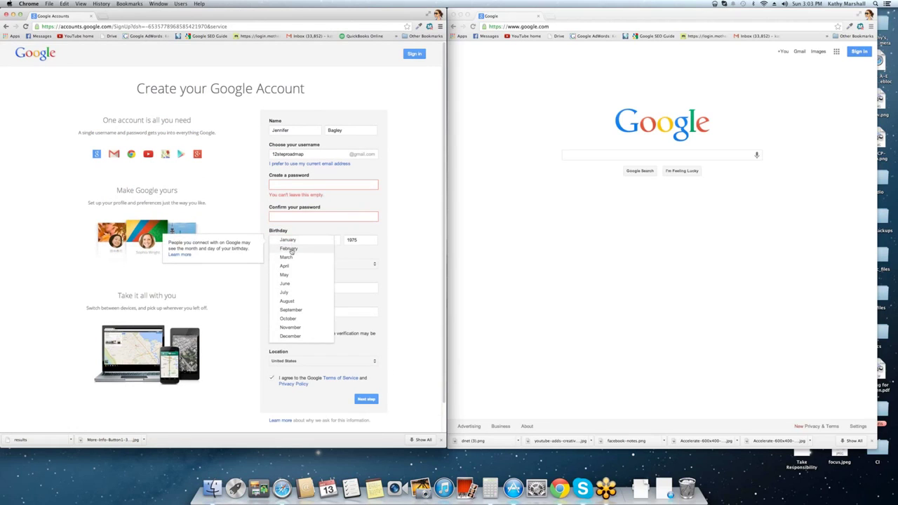
click(297, 274)
scroll(388, 351, down, 1)
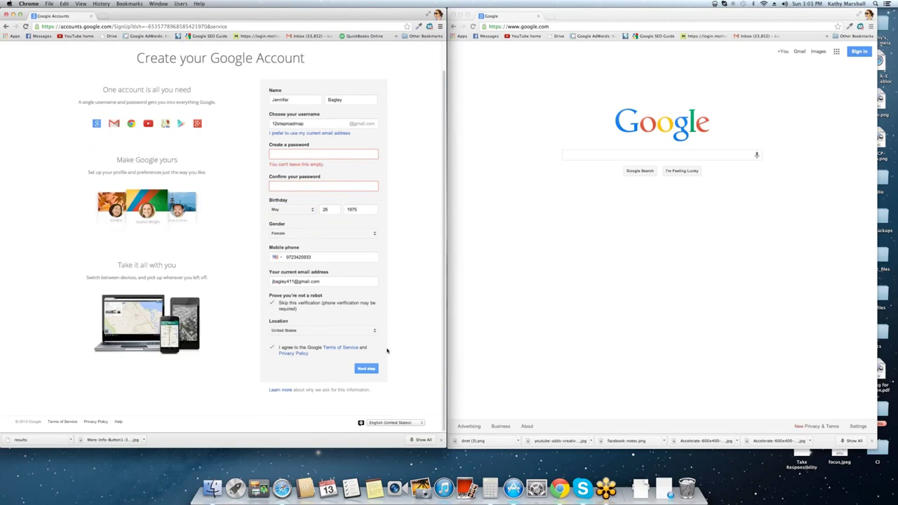
click(367, 370)
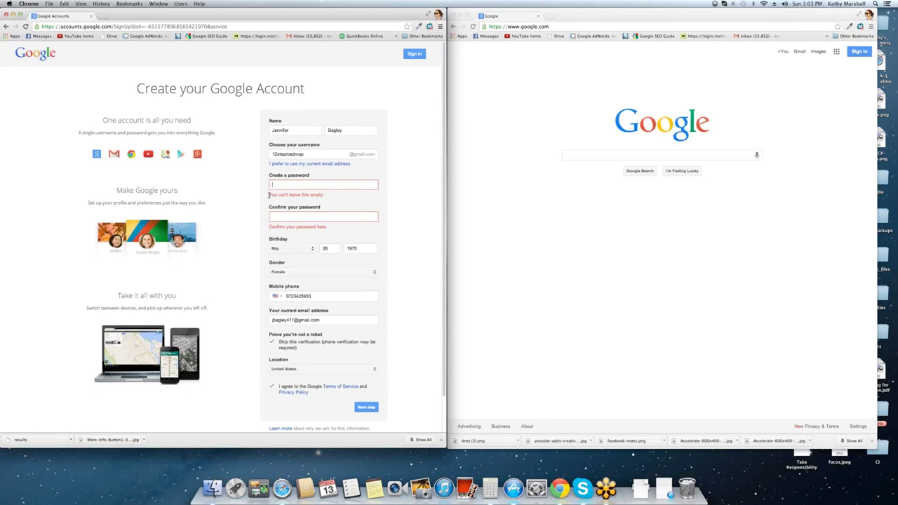
Step: Re-enter and confirm the password, then submit the completed sign-up form
click(322, 186)
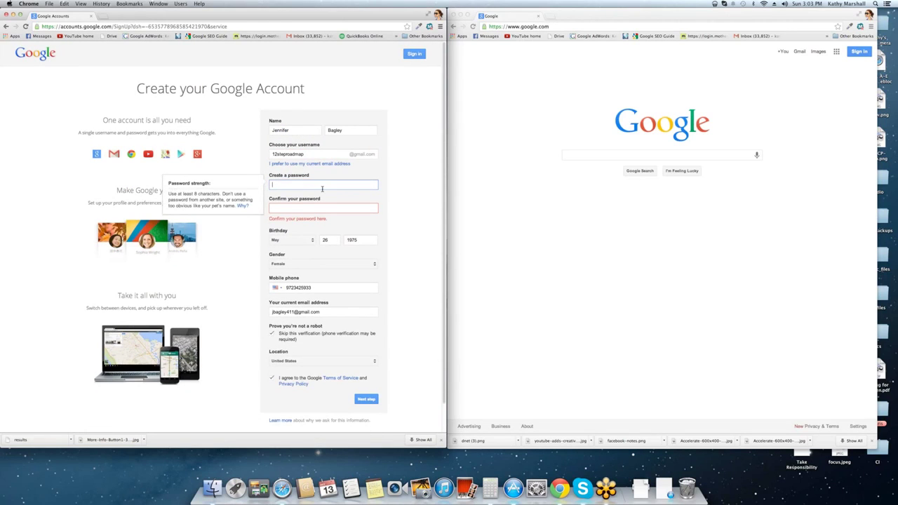
text(********)
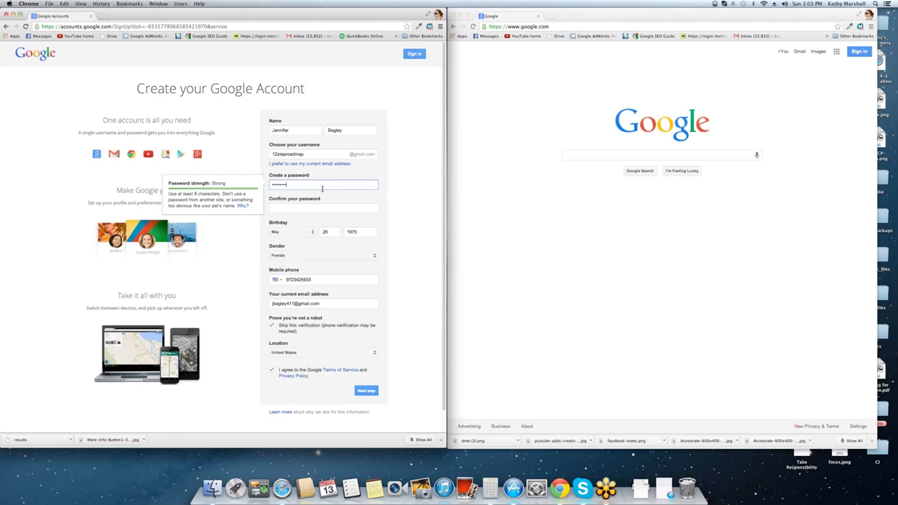
key(Tab)
text(**)
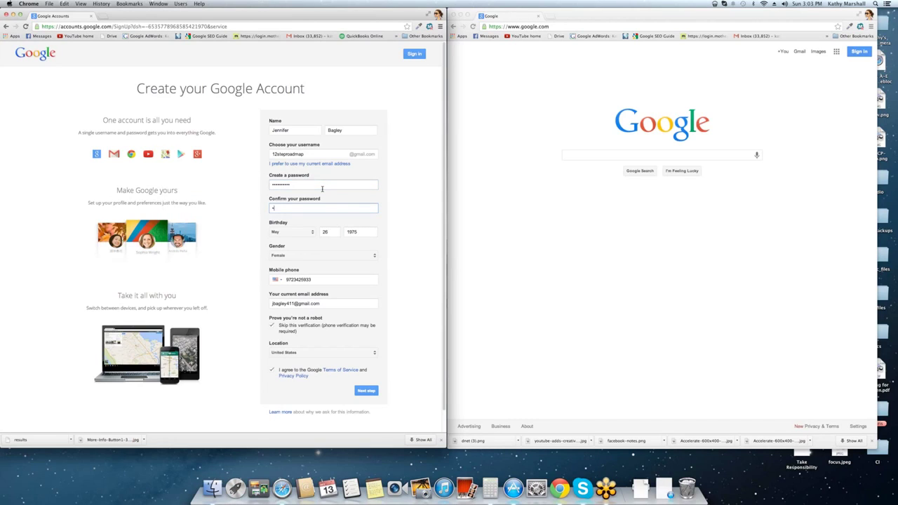
text(******)
click(367, 391)
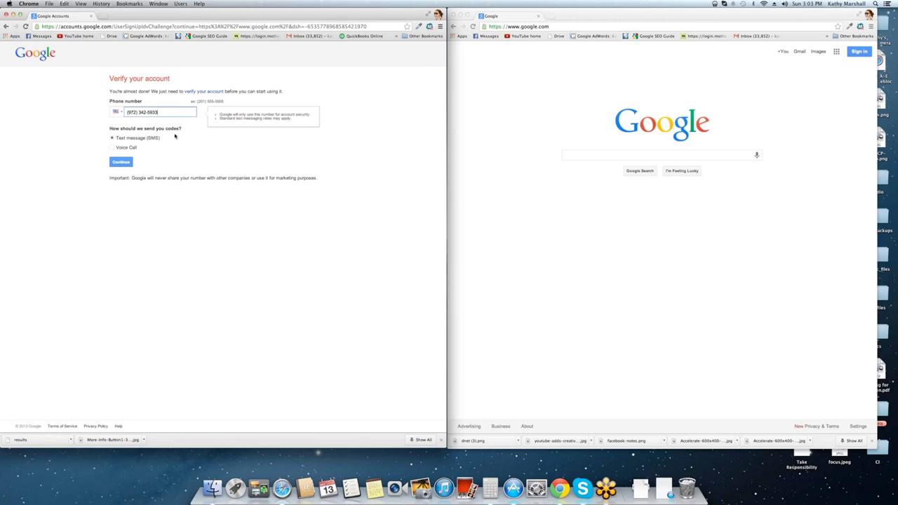
Step: Get the code by text message and enter it, retrying after the mismatch error
click(129, 162)
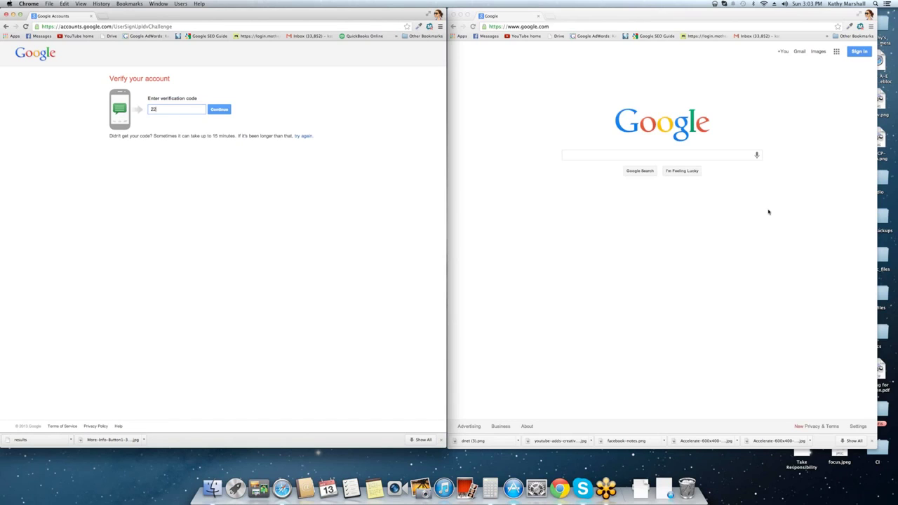
click(212, 110)
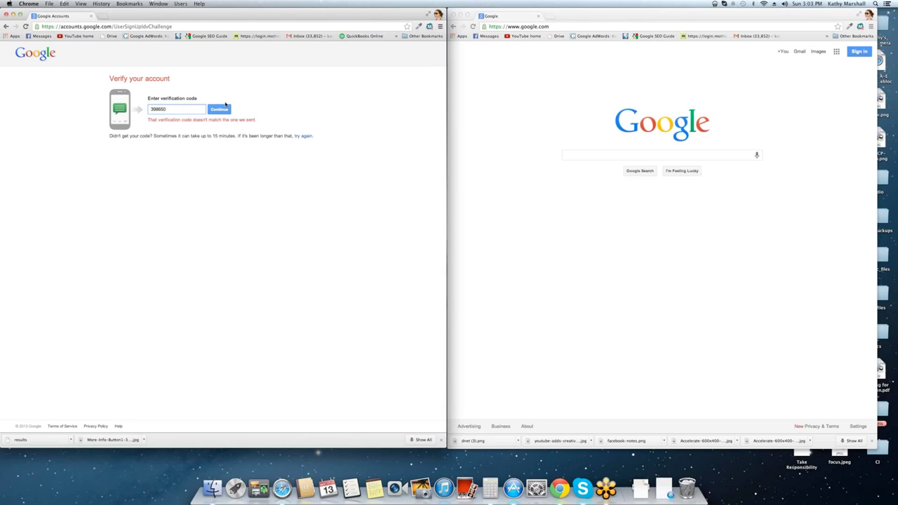
key(Return)
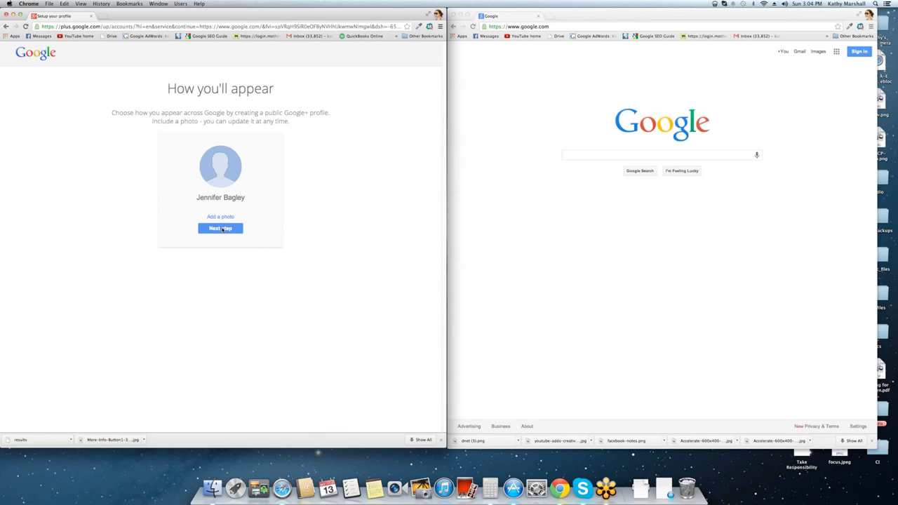
Step: Skip the profile photo, select the new address on the Welcome page, and choose Get started
click(221, 228)
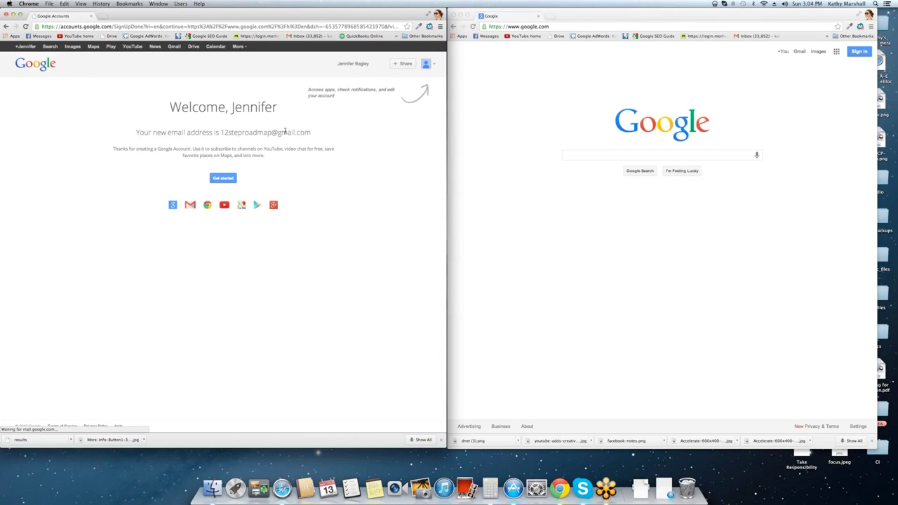
drag(221, 132, 317, 132)
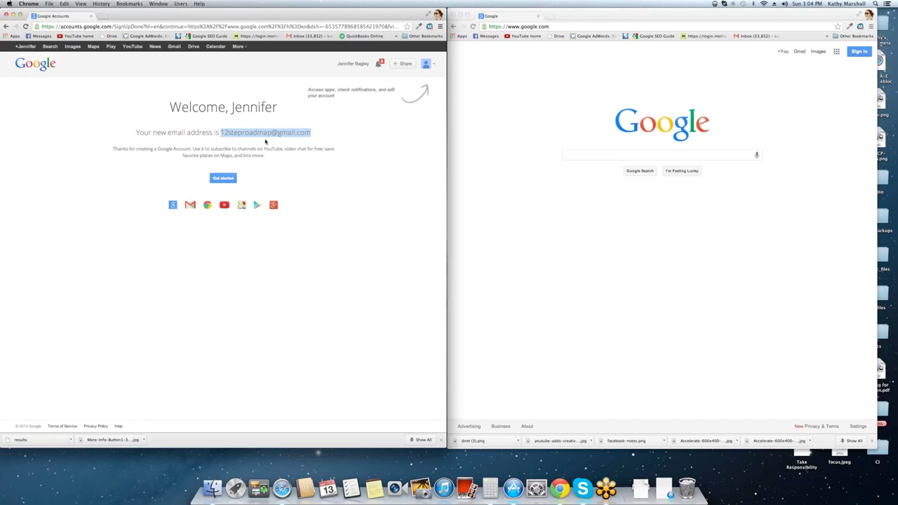
click(221, 179)
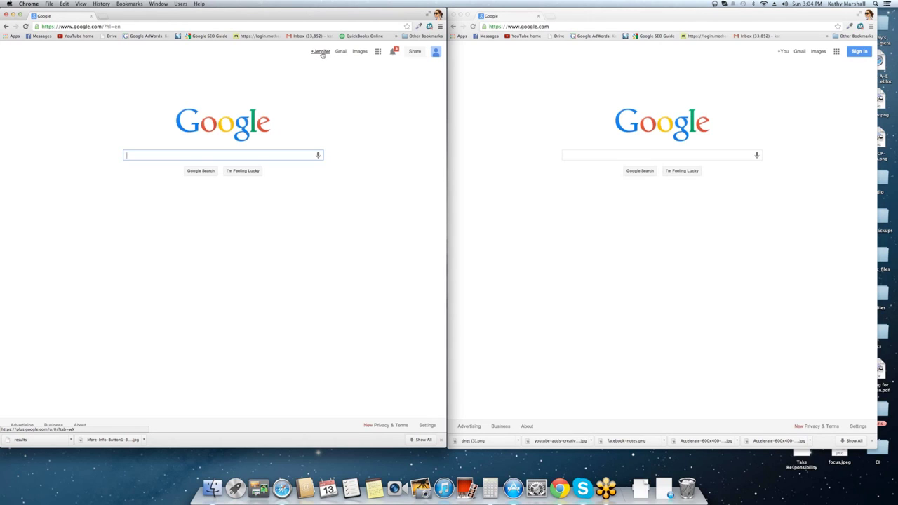
Step: View the Google apps menu, close it, and go to Gmail from the homepage
click(378, 52)
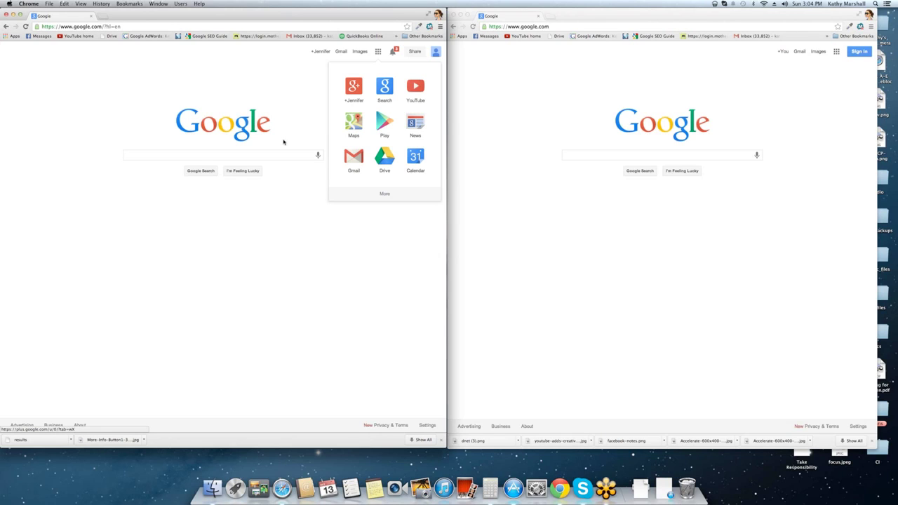
click(273, 59)
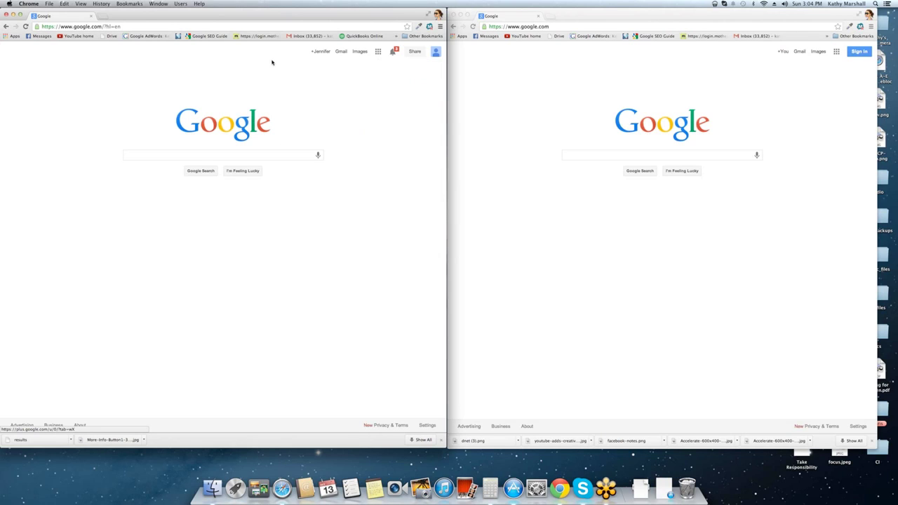
click(341, 51)
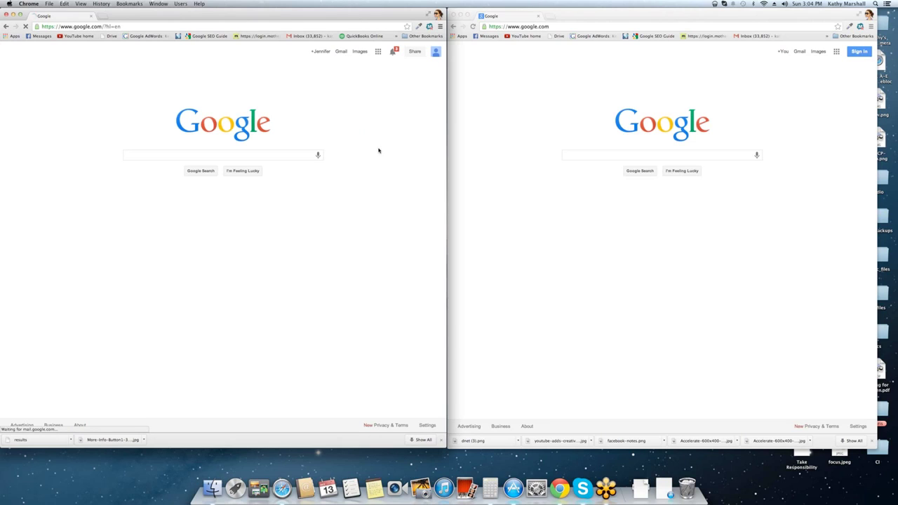